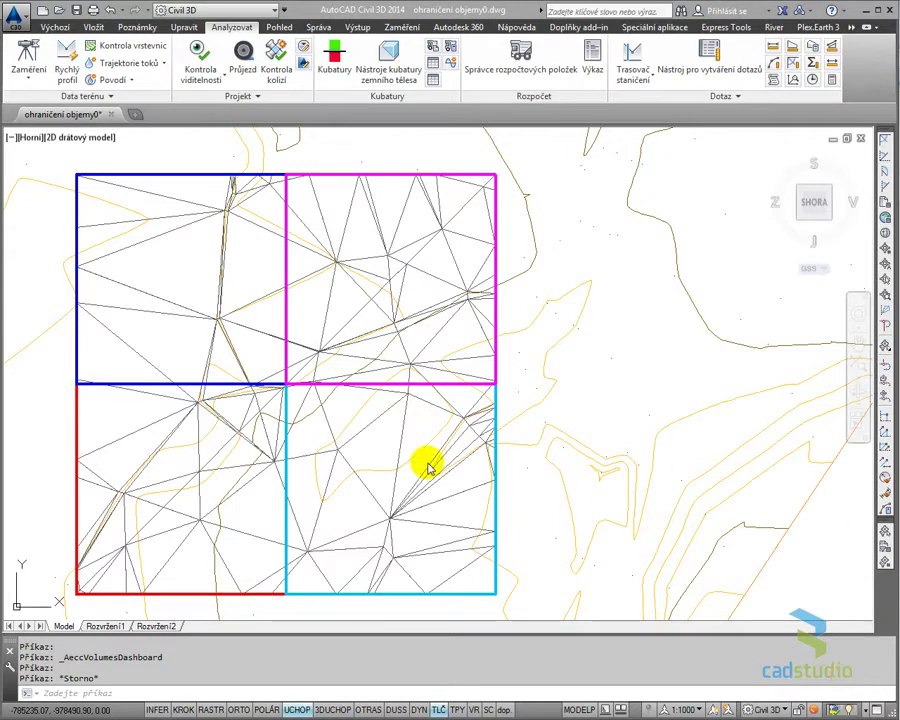
Select the triangulated volume surface spanning the four coloured quadrants in the drawing
click(412, 242)
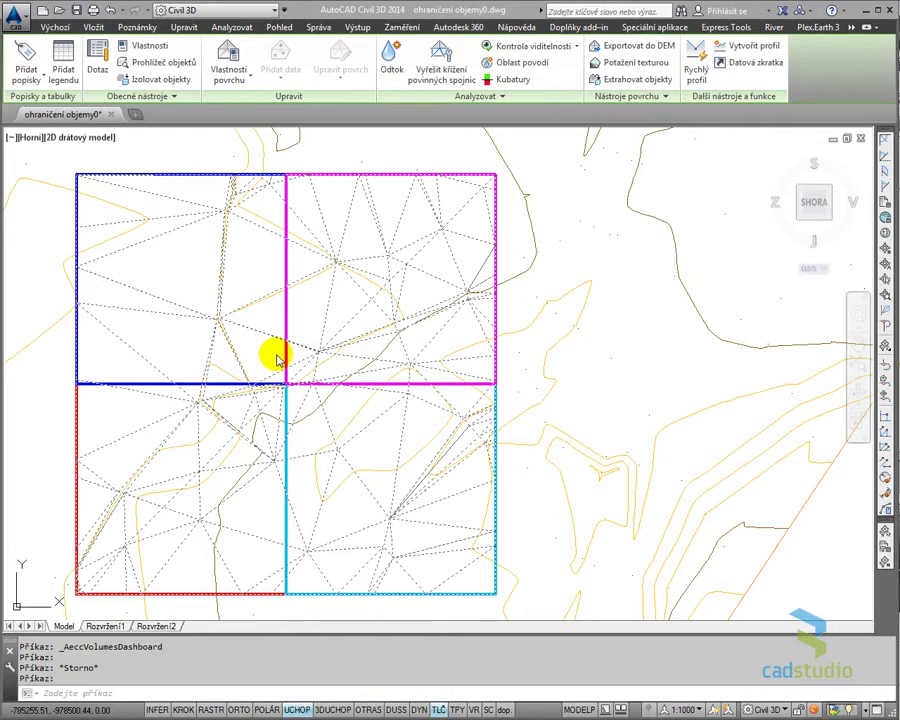
Launch the Volumes Dashboard from the Tin Surface tab's Analyze panel
click(333, 352)
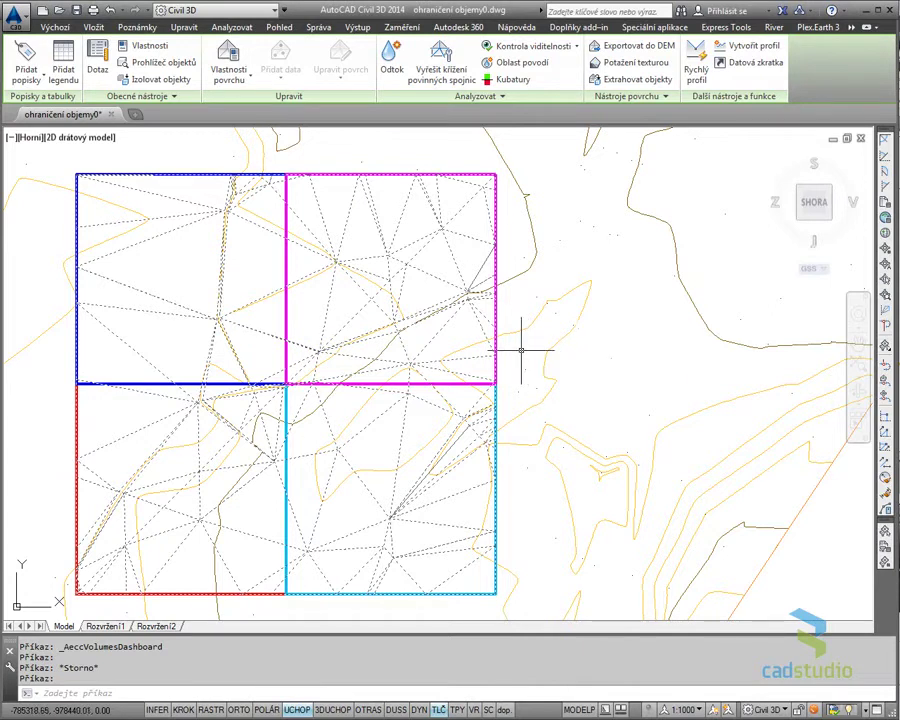
click(513, 82)
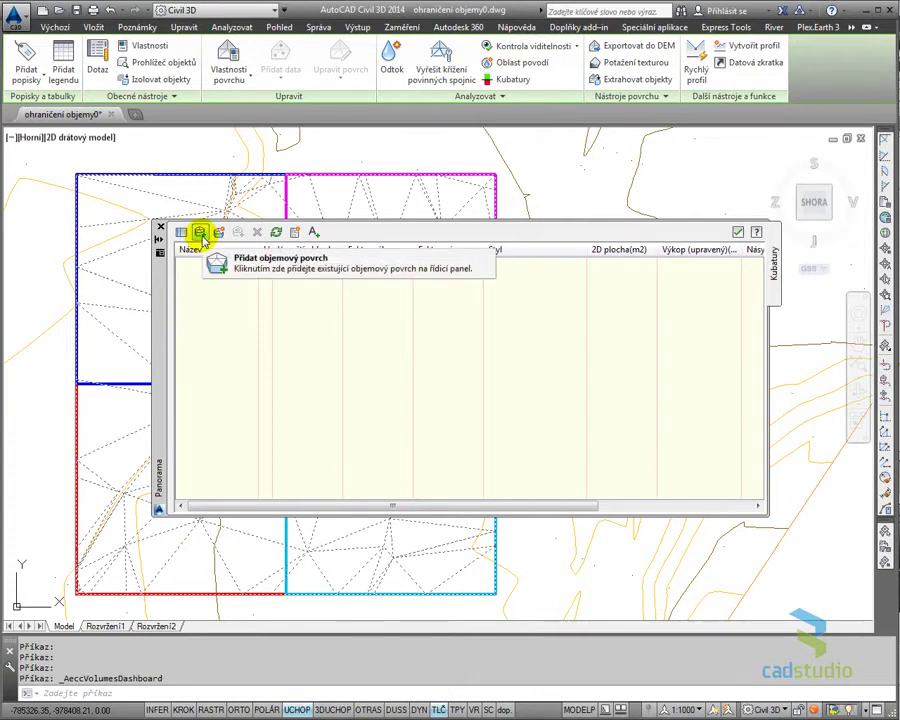
Add the Kubatury surface and review its 10000.00 m² area, 0.00 cut and 58167.02 fill
click(201, 236)
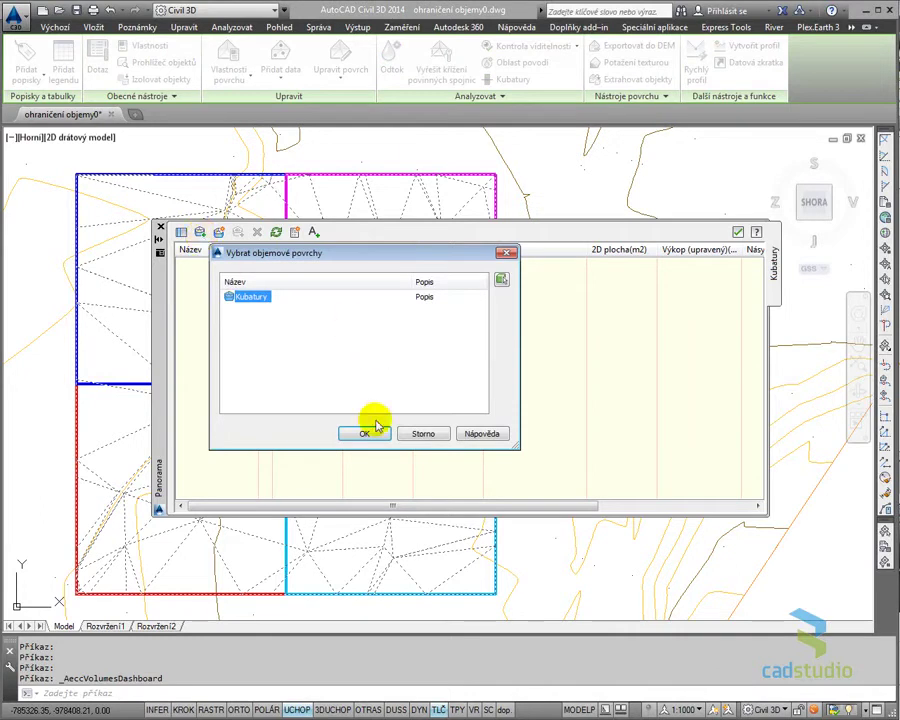
click(366, 432)
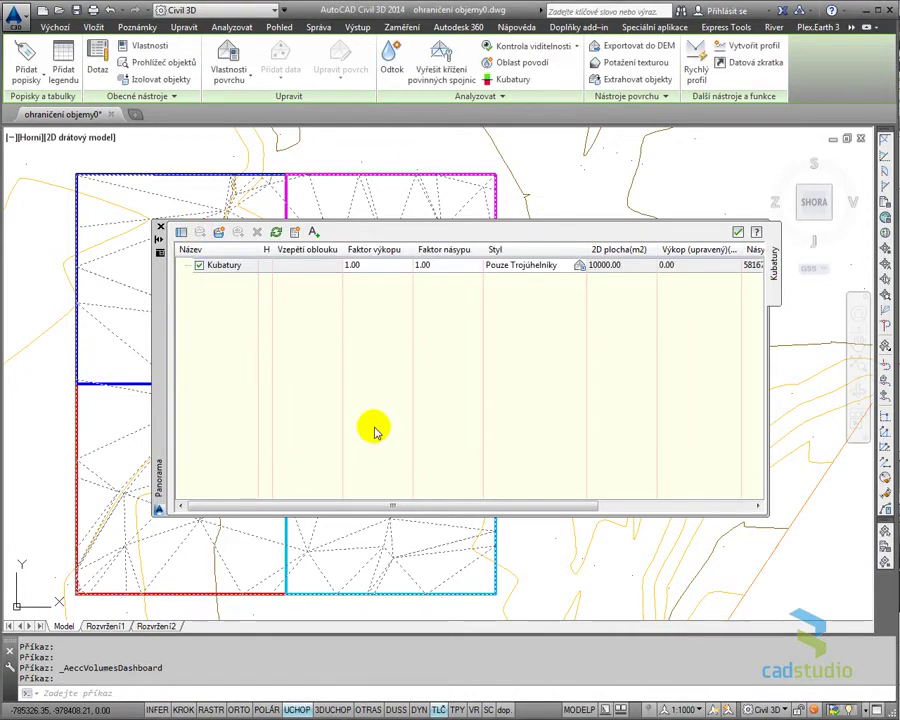
drag(410, 505, 594, 504)
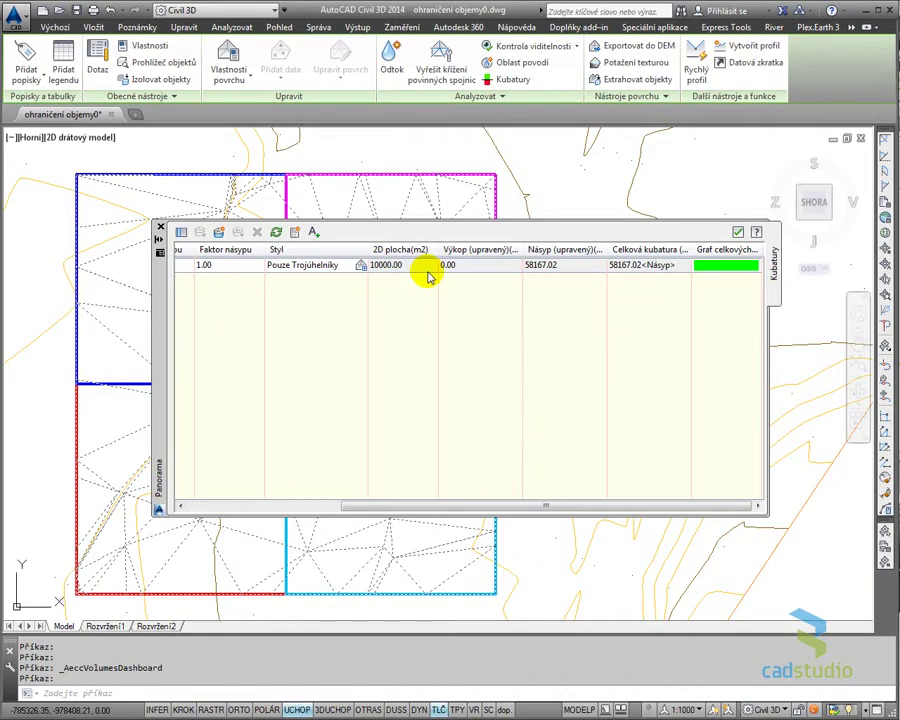
drag(546, 505, 294, 497)
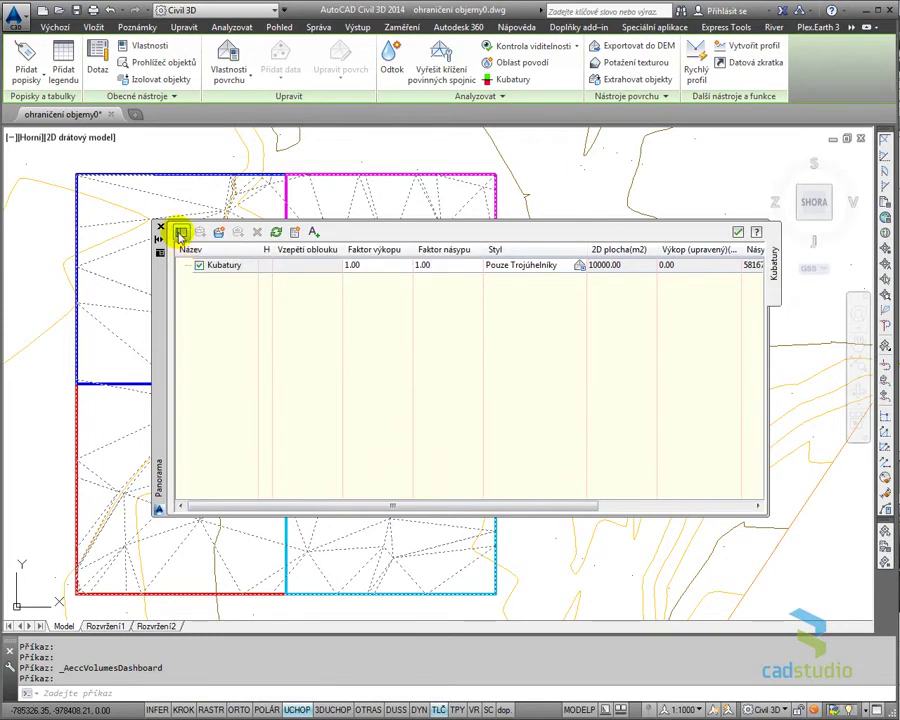
click(180, 234)
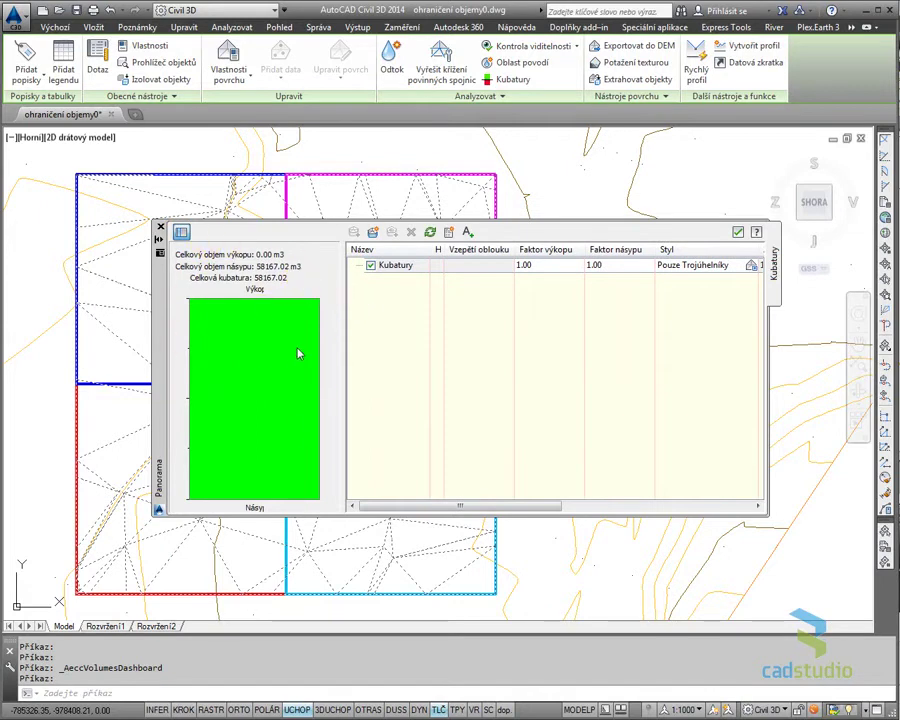
click(181, 234)
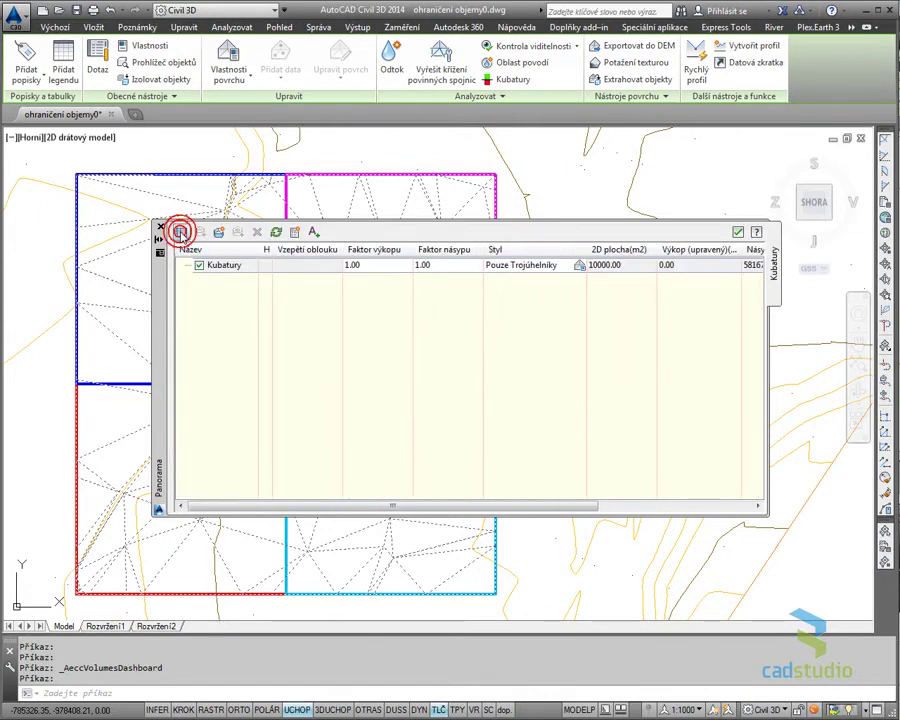
click(180, 265)
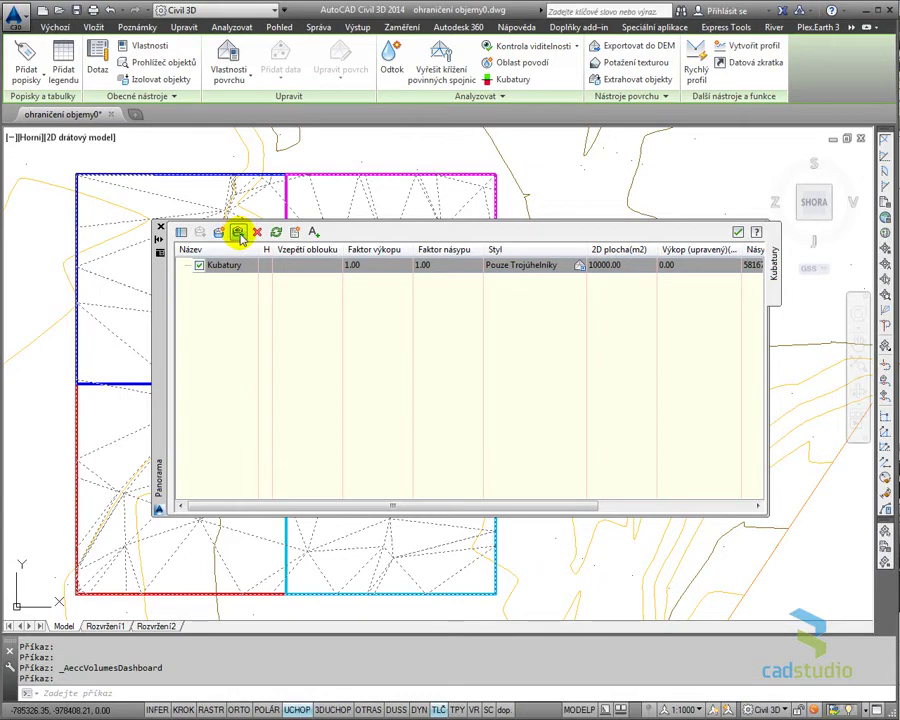
Add bounded volumes for the blue upper-left and magenta upper-right quadrants under Kubatury
click(239, 235)
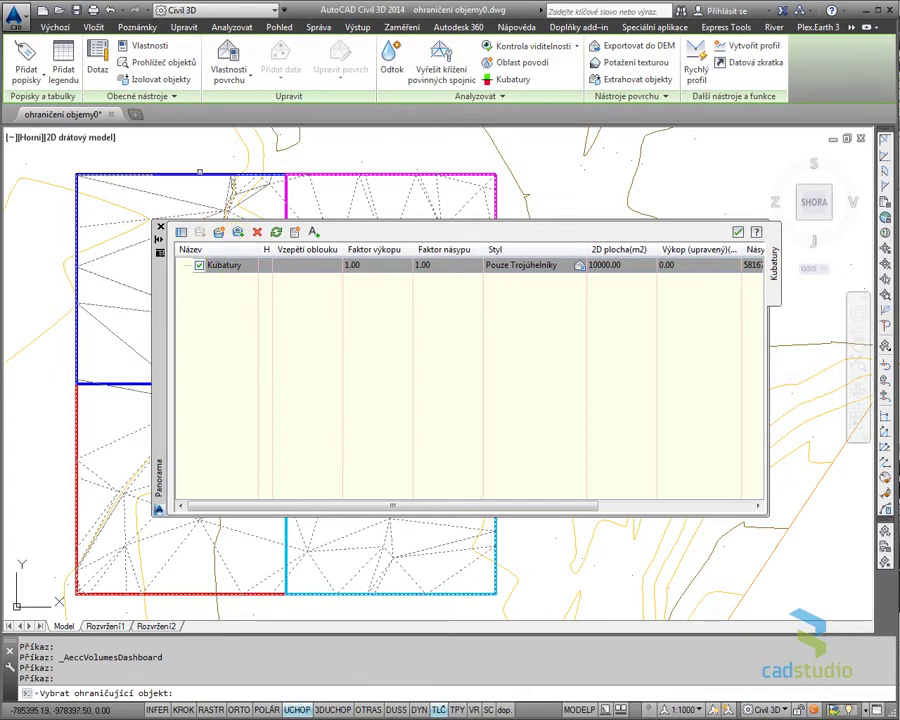
click(199, 174)
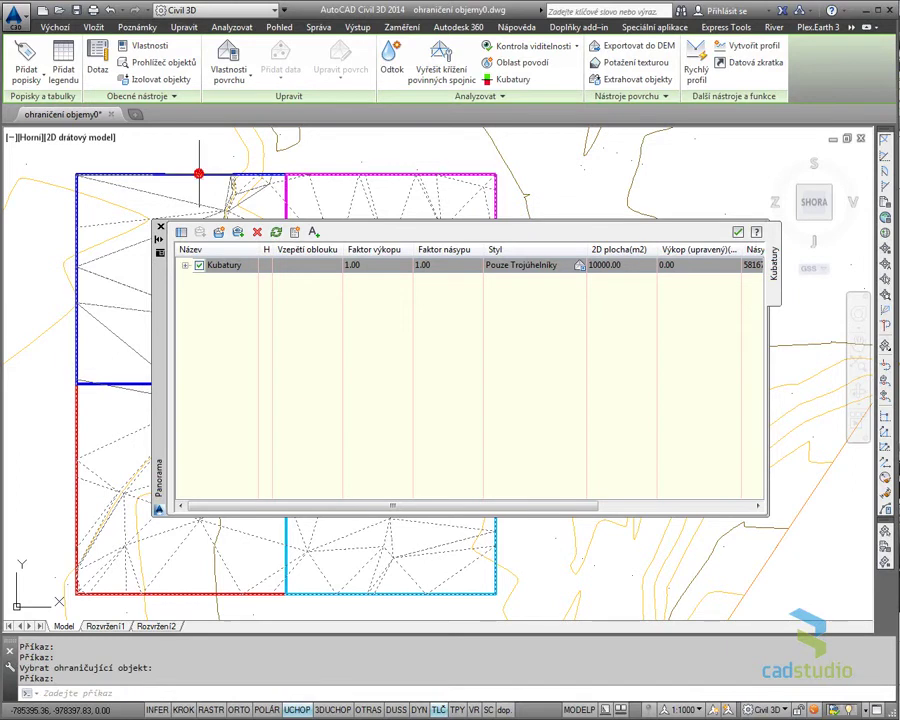
click(185, 266)
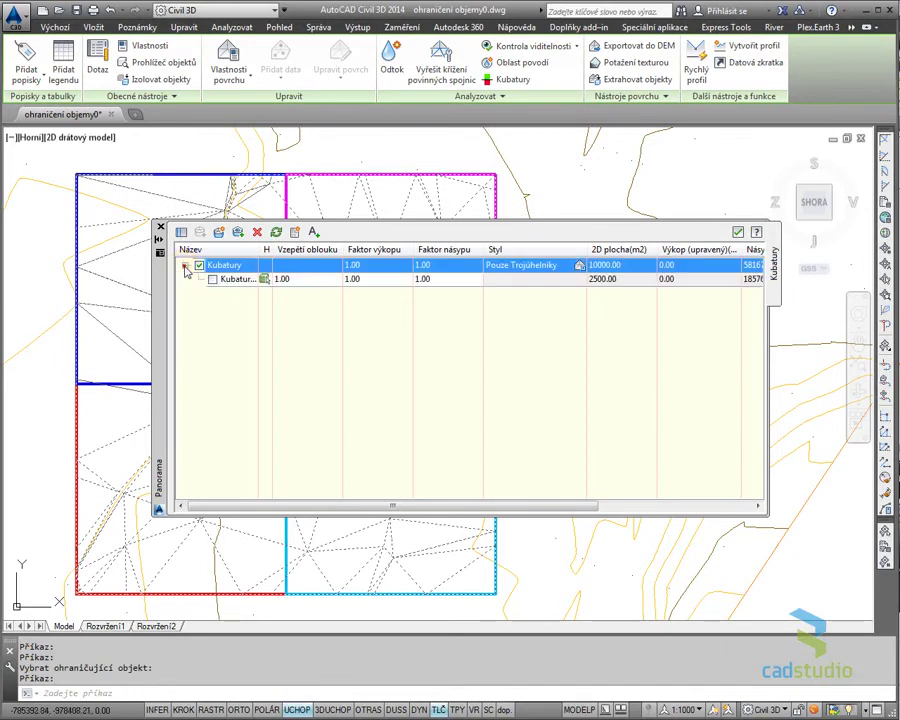
click(238, 233)
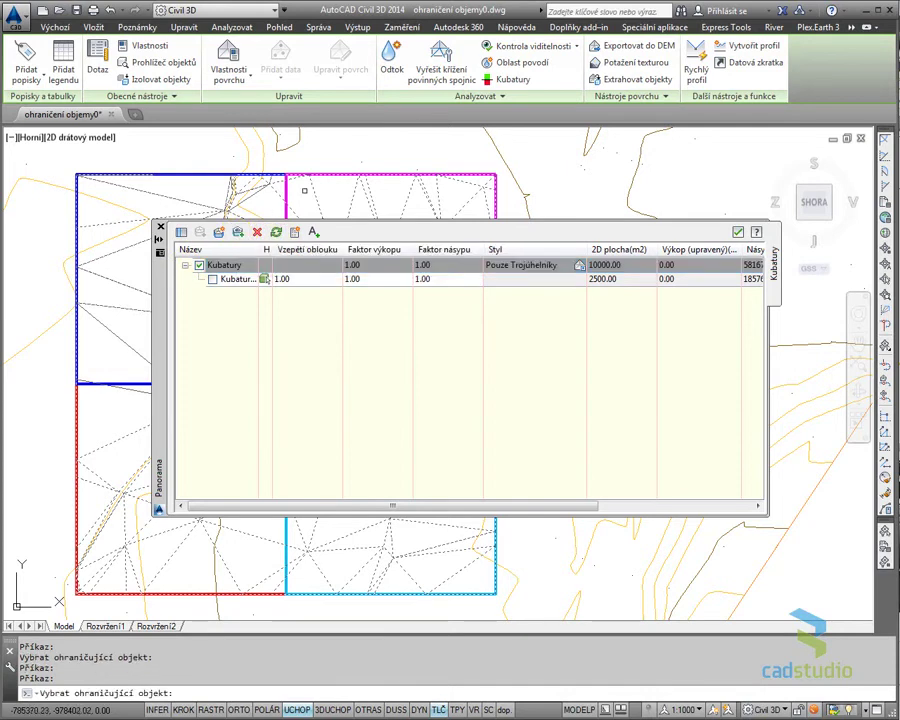
click(390, 175)
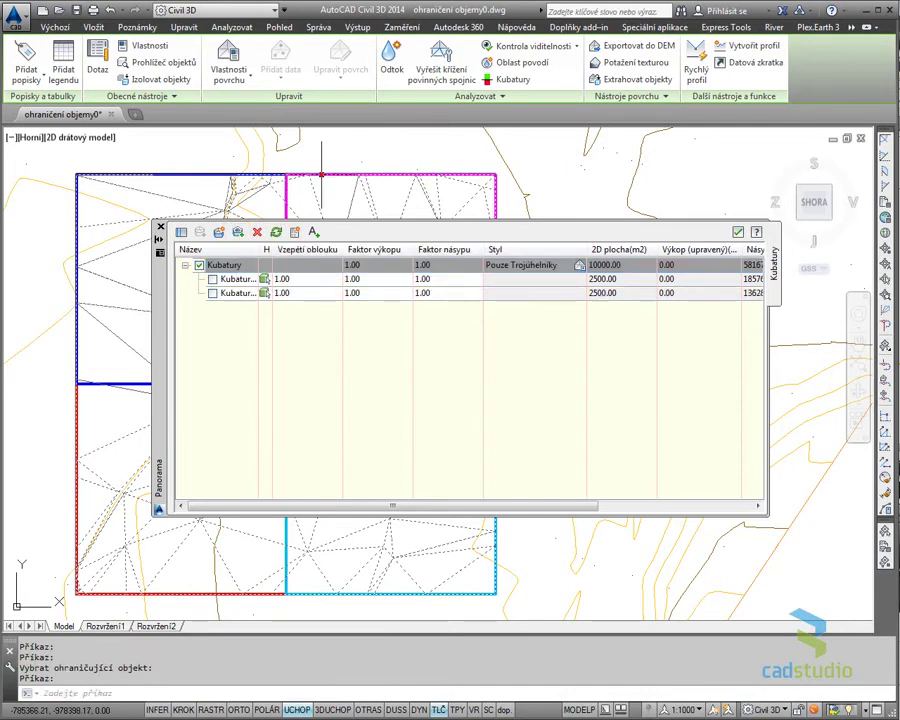
Add the remaining two quadrant volumes and review fills 18576.08, 13628.67, 15502.76 and 10459.50
click(238, 233)
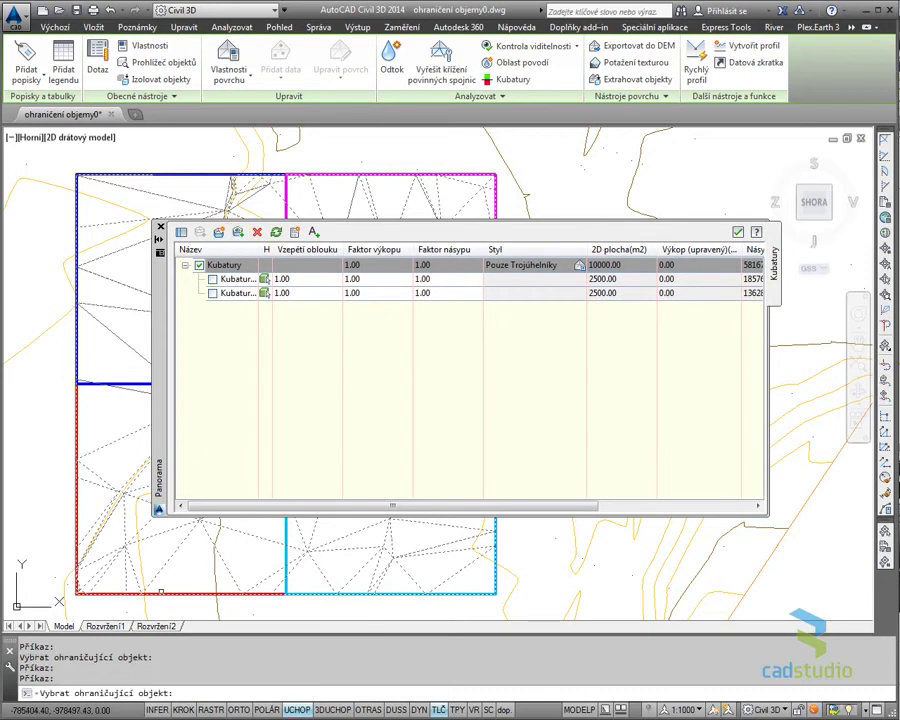
click(118, 400)
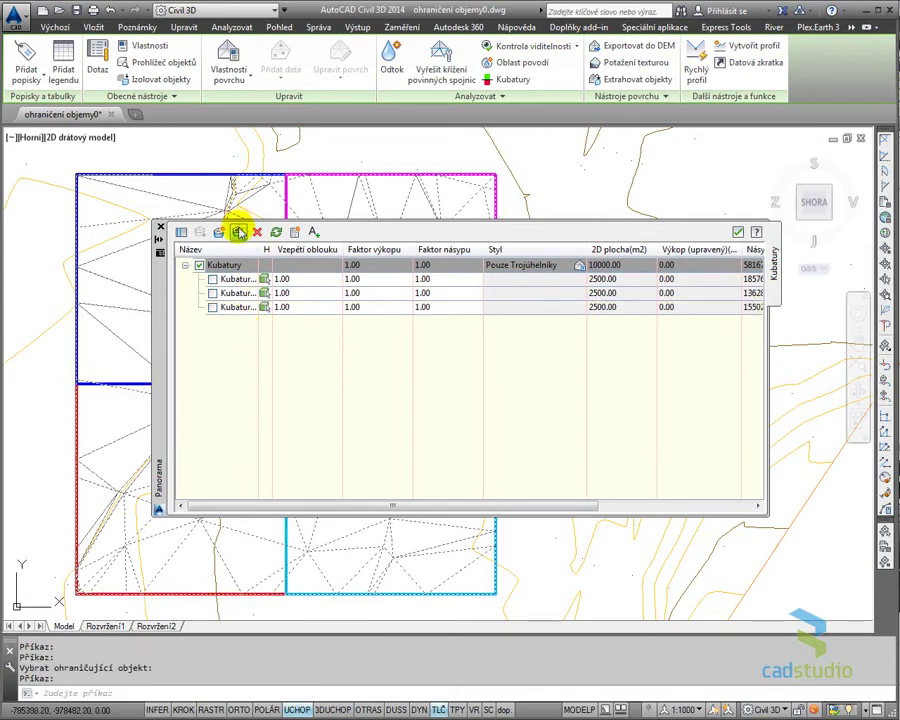
click(347, 518)
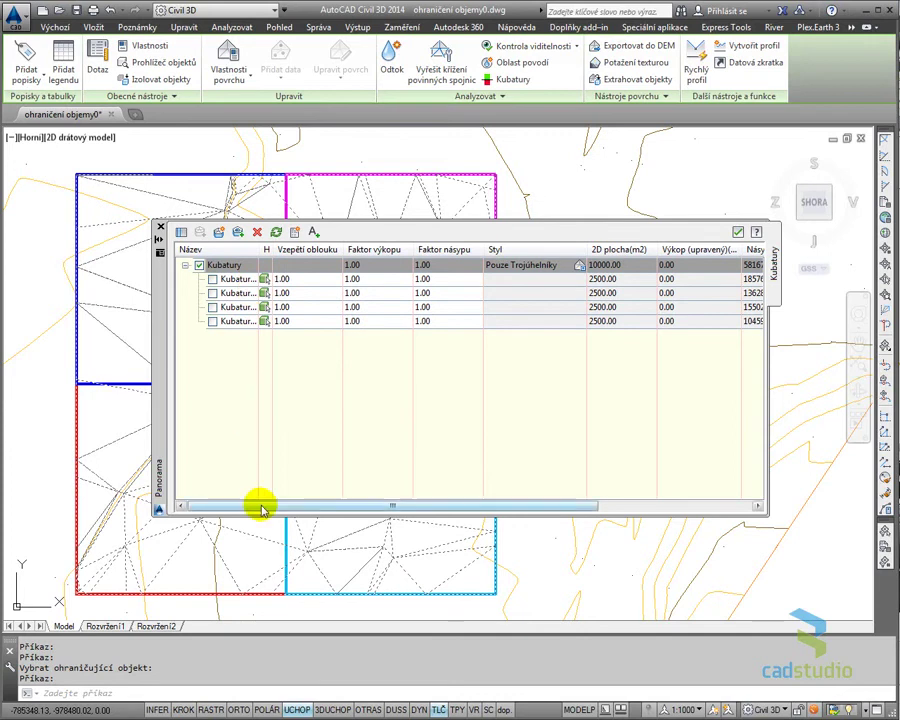
drag(262, 510, 465, 510)
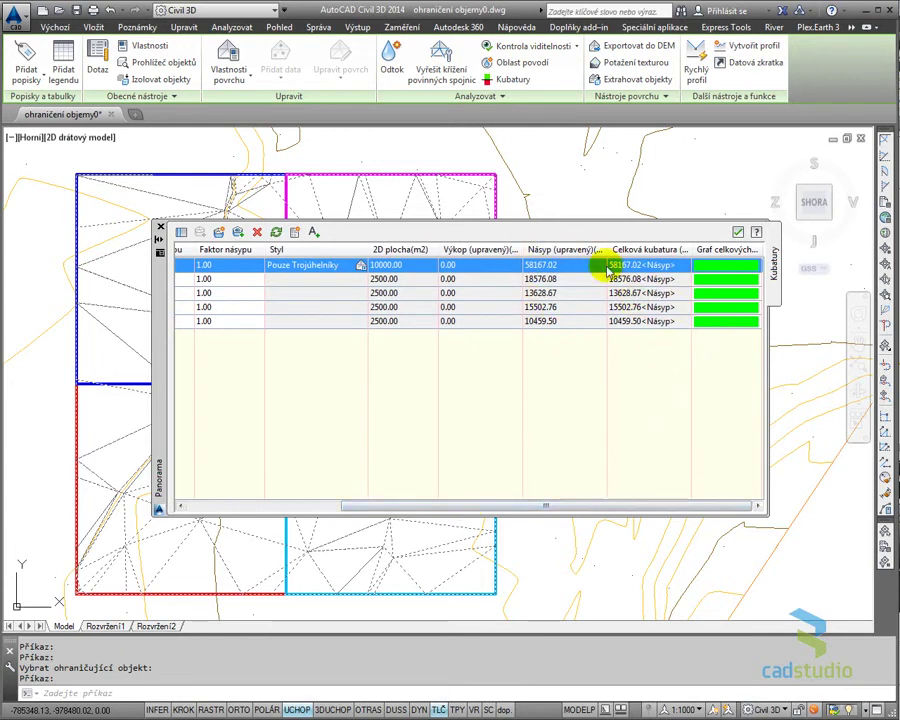
drag(644, 505, 418, 505)
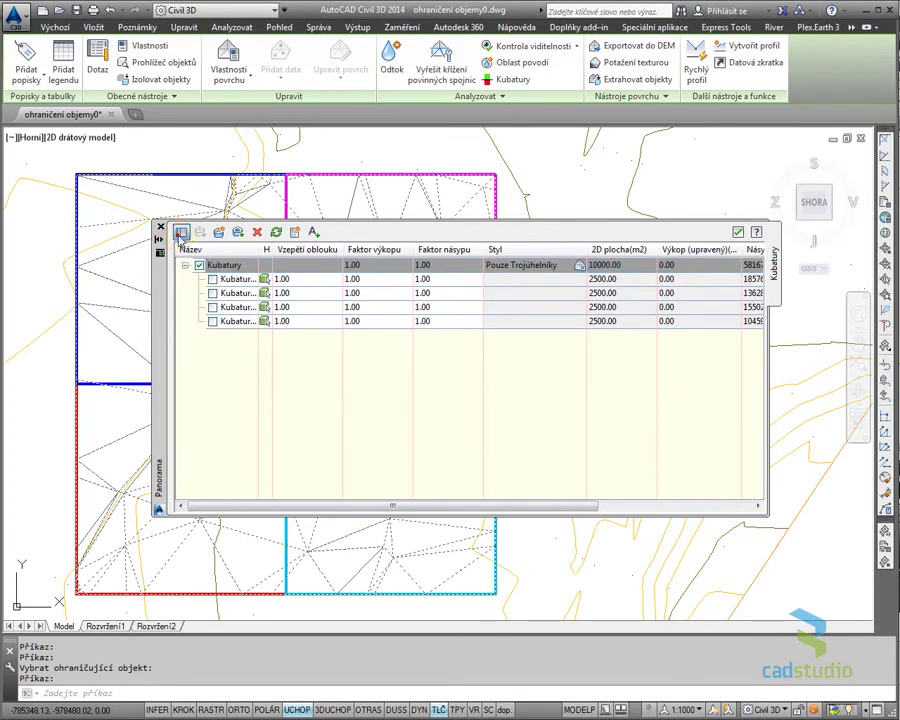
Show the cut/fill summary chart and include all four quadrant volumes in the totals
click(180, 233)
click(384, 279)
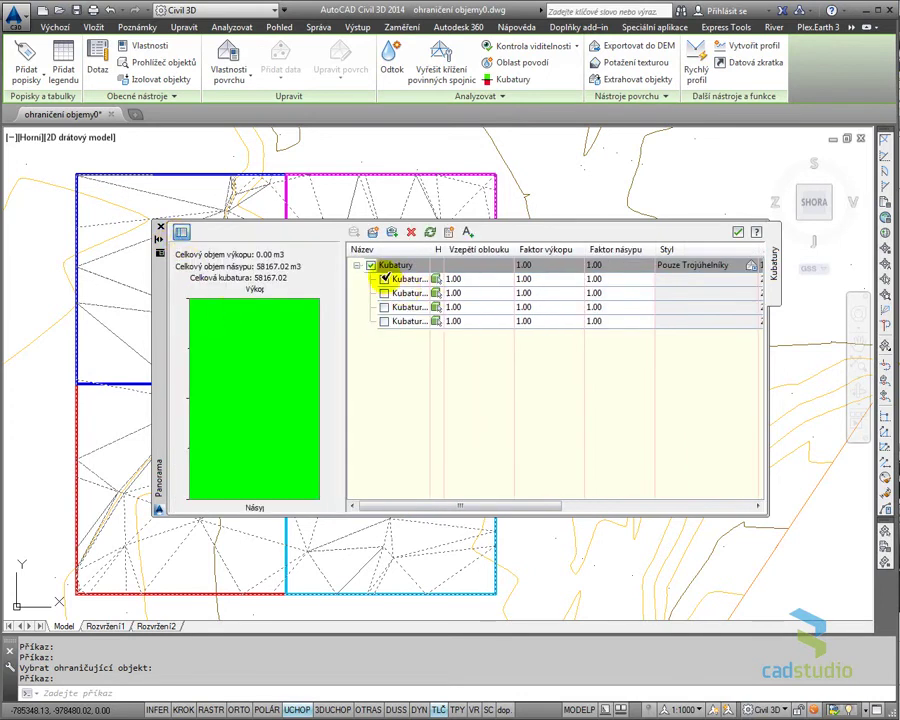
click(385, 293)
click(385, 307)
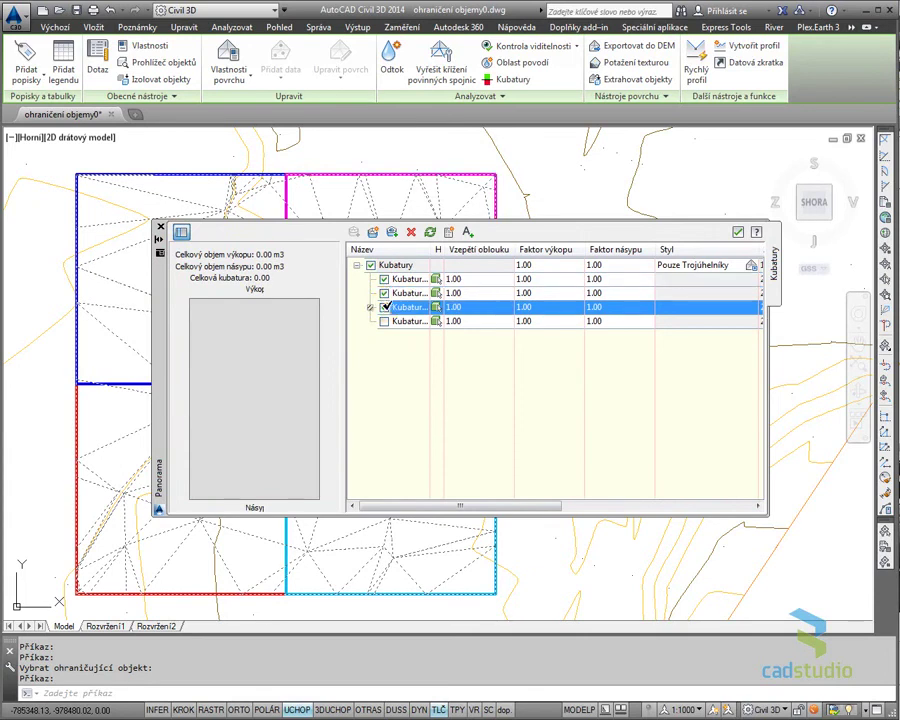
click(385, 321)
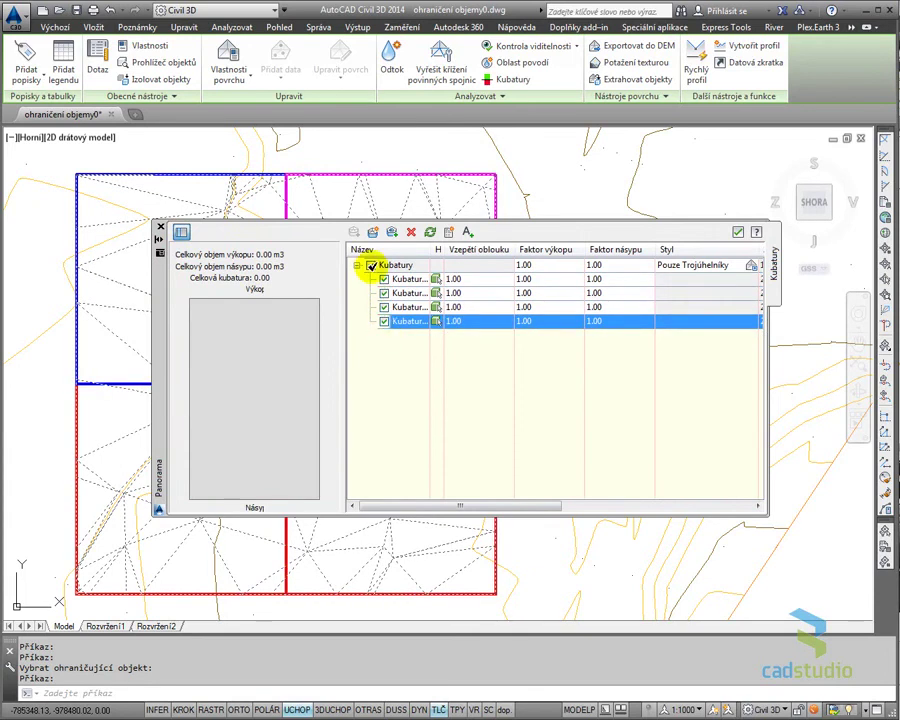
Toggle volumes out of the totals, ending with the second quadrant's 13628.67 m3 fill
click(371, 265)
click(385, 279)
click(385, 293)
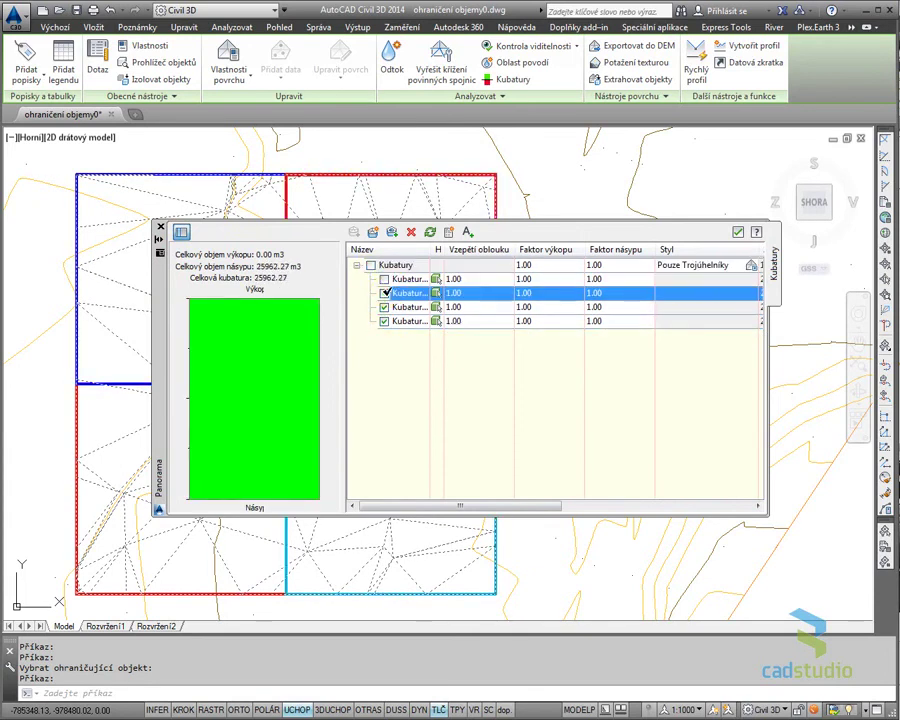
click(385, 307)
click(385, 321)
click(385, 321)
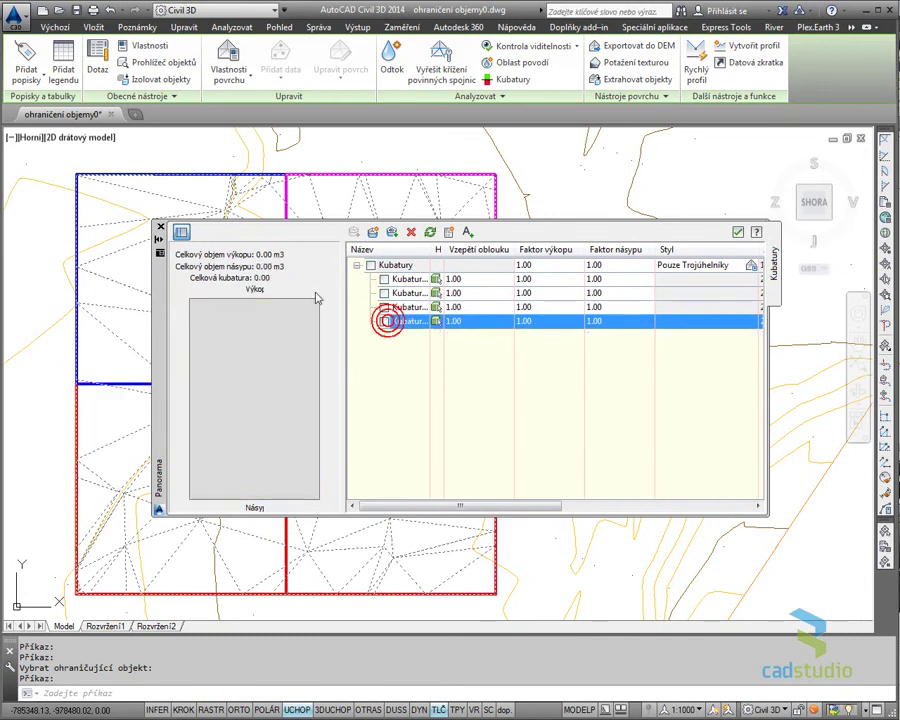
click(385, 293)
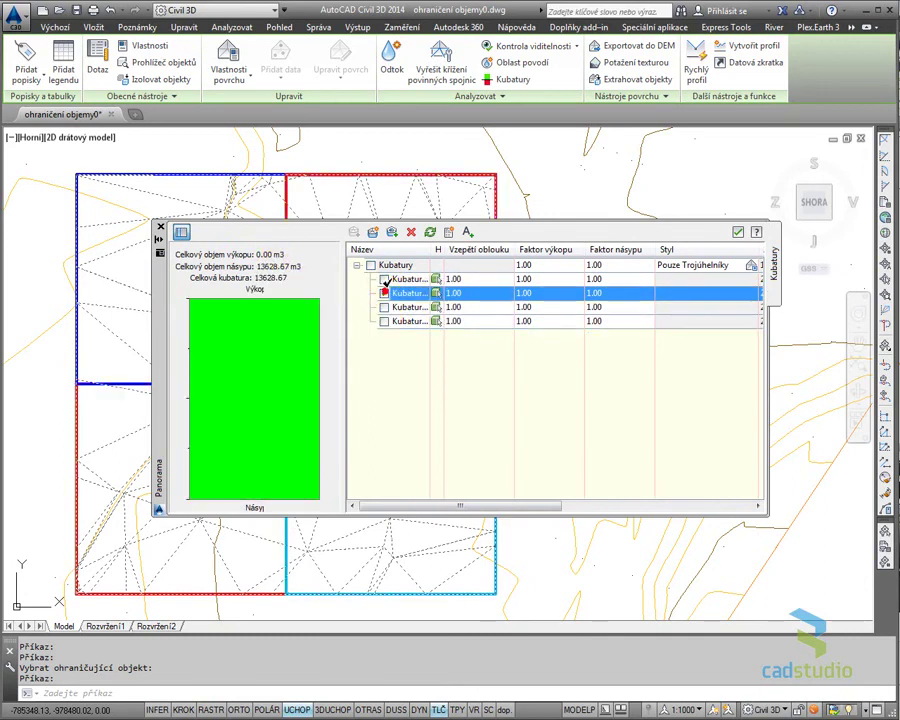
click(385, 279)
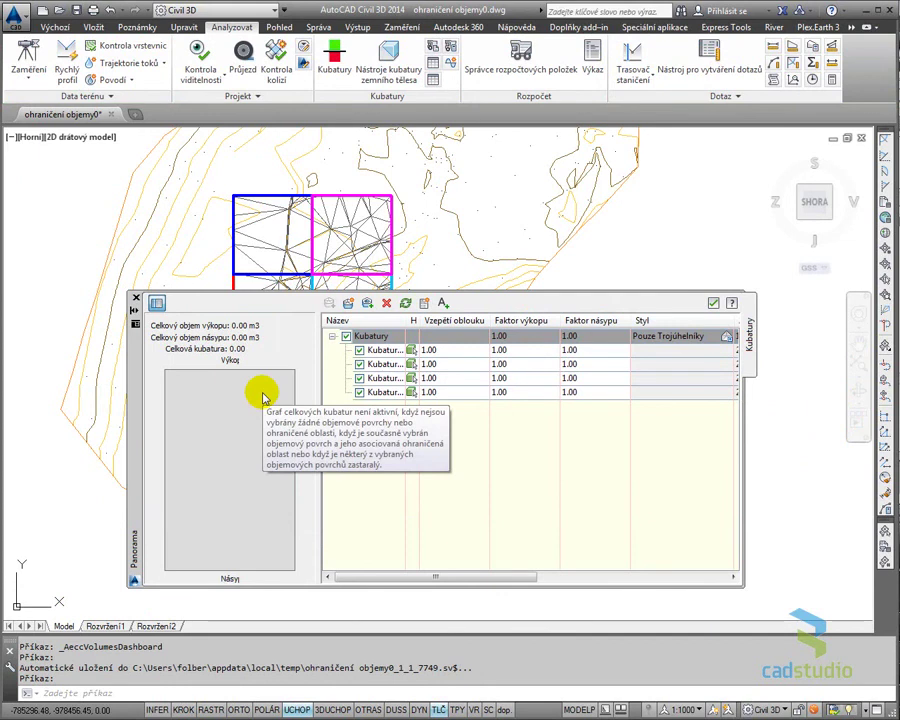
click(425, 303)
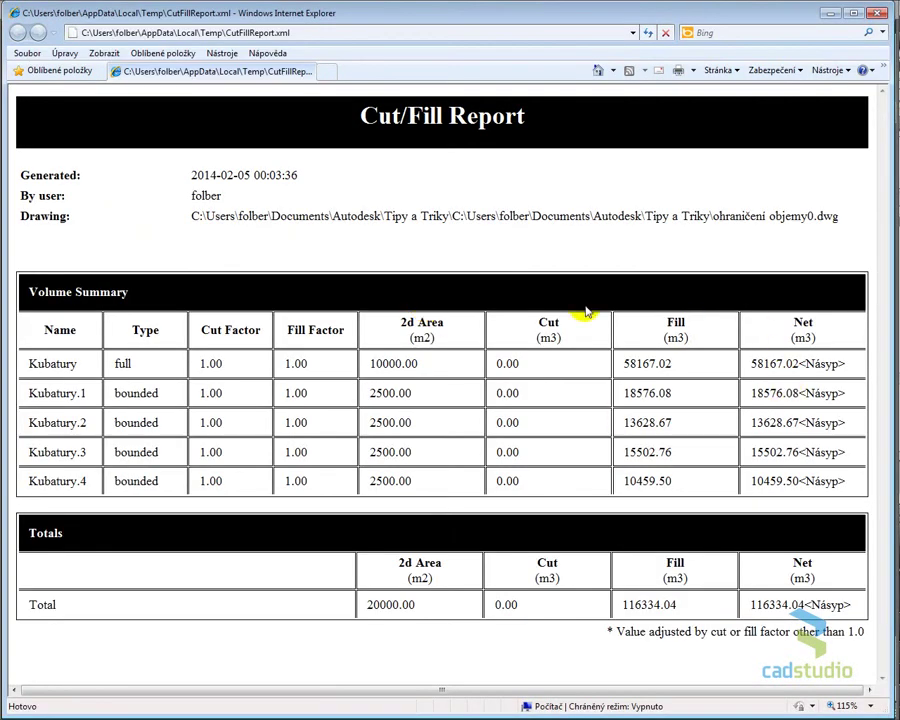
click(877, 15)
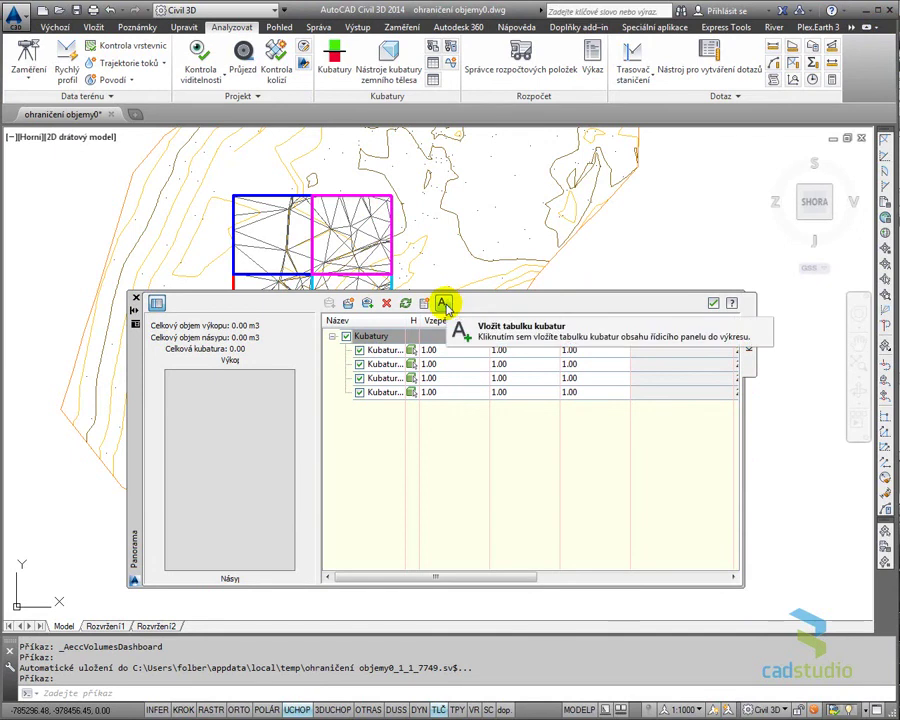
Place the Přehled výkopů a násypů table (116334.04 m3 fill) beside the contours and close the dashboard
click(444, 304)
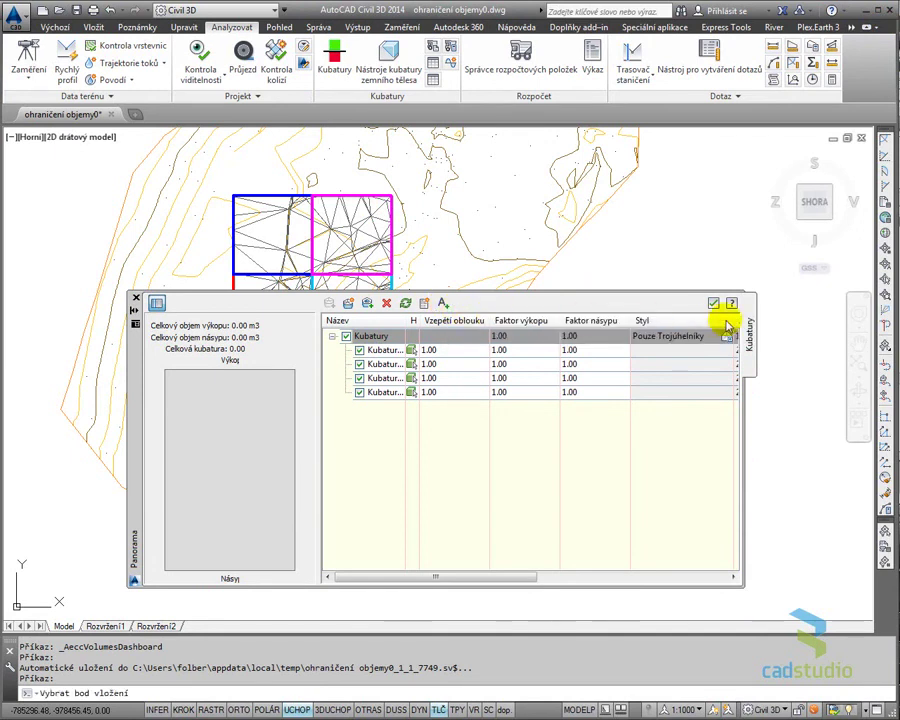
click(672, 212)
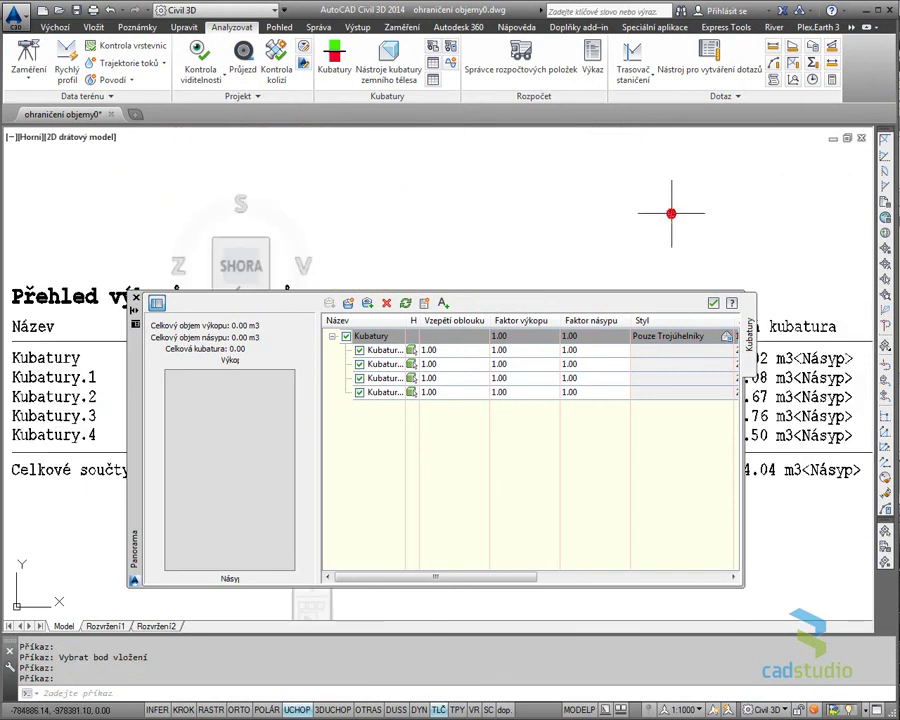
click(714, 302)
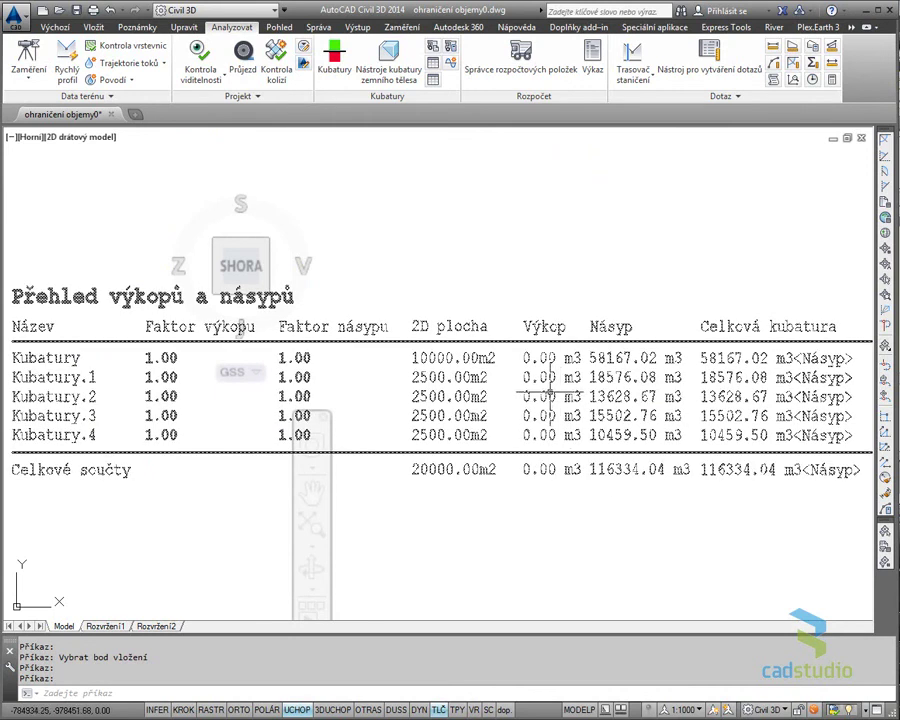
mouse_move(549, 393)
middle_down()
mouse_move(589, 439)
mouse_move(514, 450)
middle_up()
scroll(576, 449, down, 3)
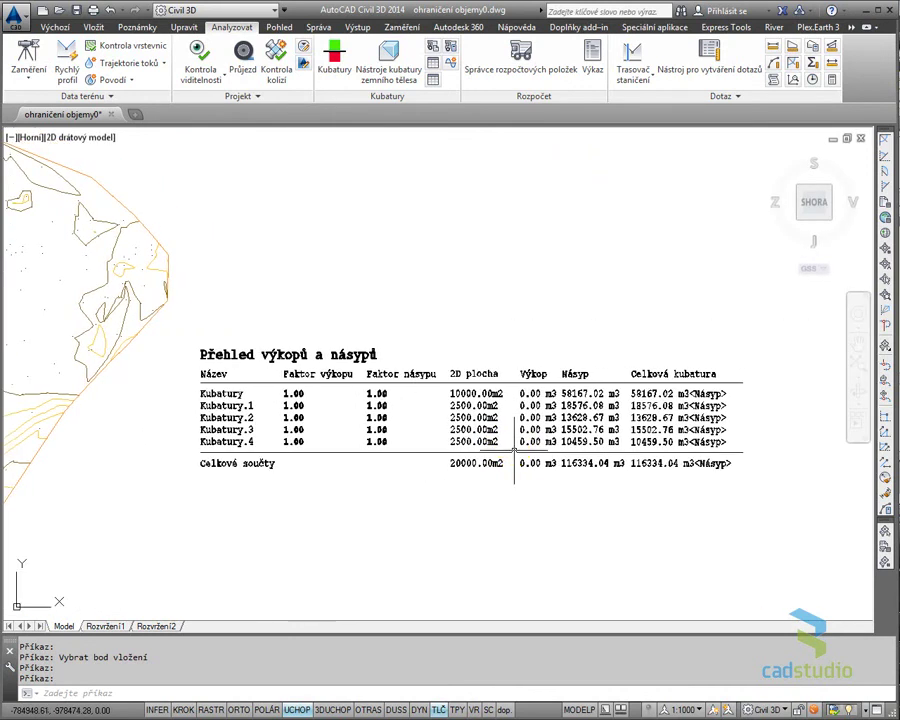